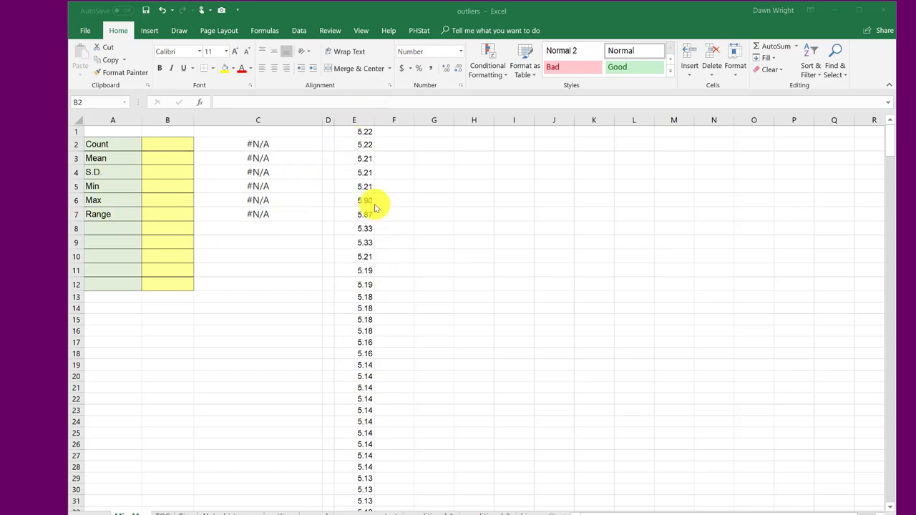
pyautogui.click(358, 119)
pyautogui.click(299, 30)
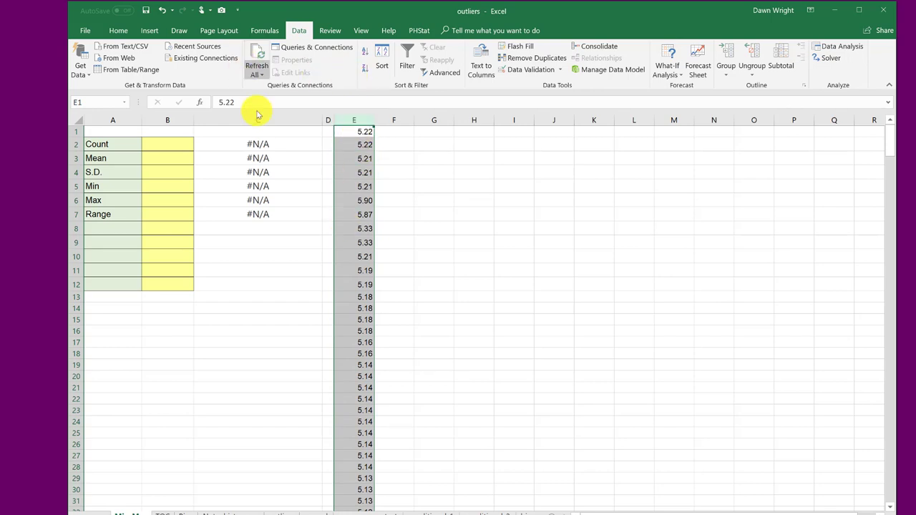
pyautogui.click(474, 229)
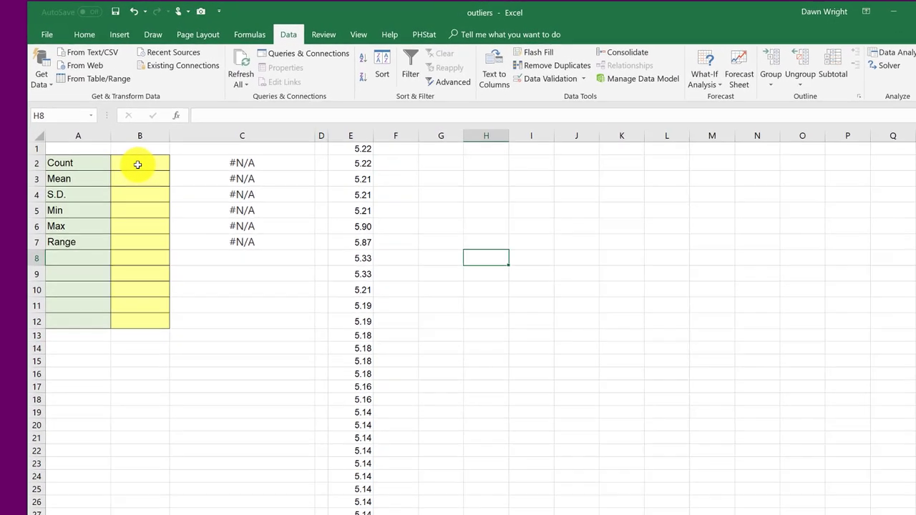
pyautogui.click(164, 146)
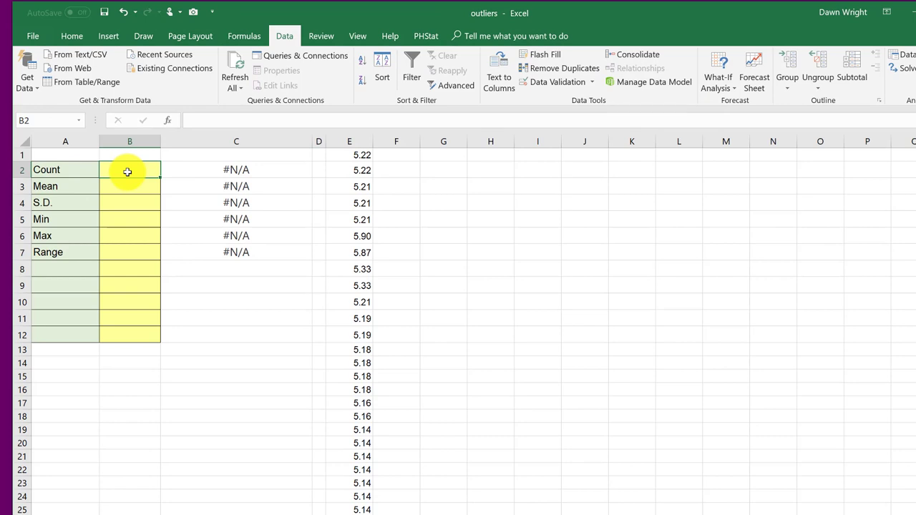
pyautogui.write('=')
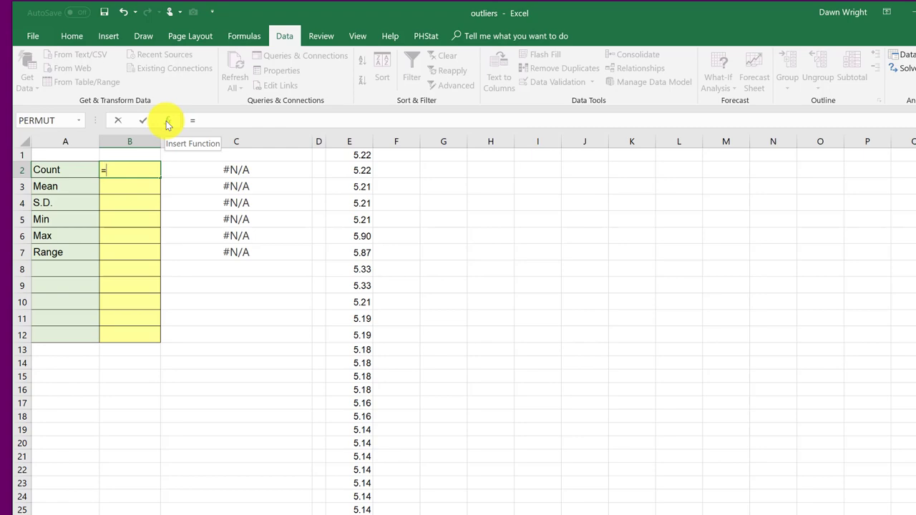
pyautogui.click(168, 122)
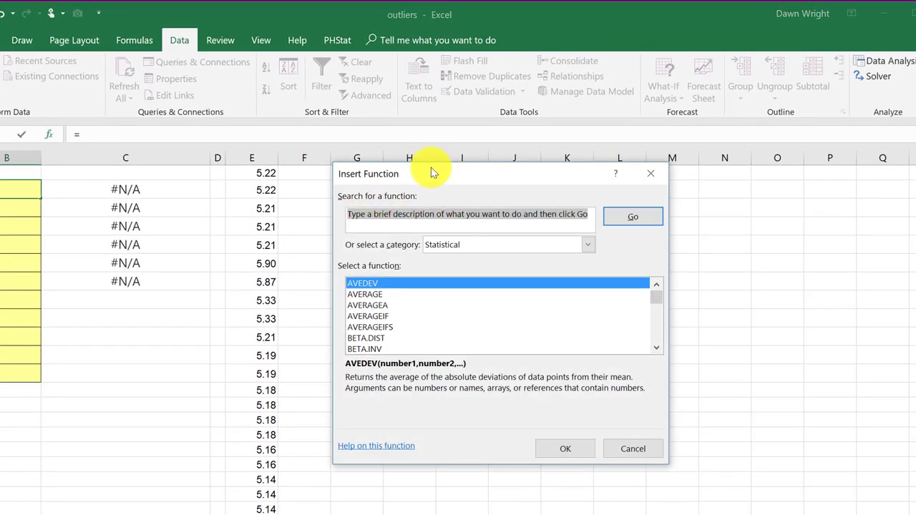
pyautogui.moveTo(444, 176); pyautogui.dragTo(337, 170)
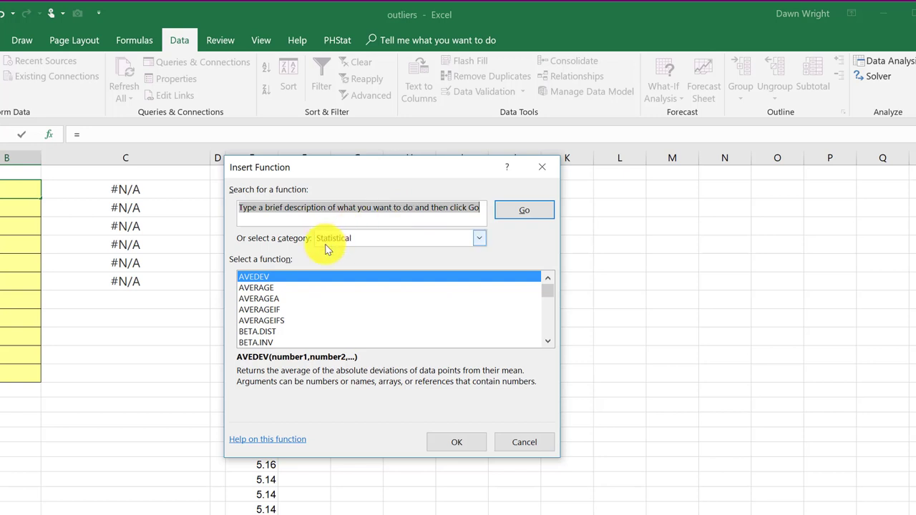
pyautogui.click(480, 238)
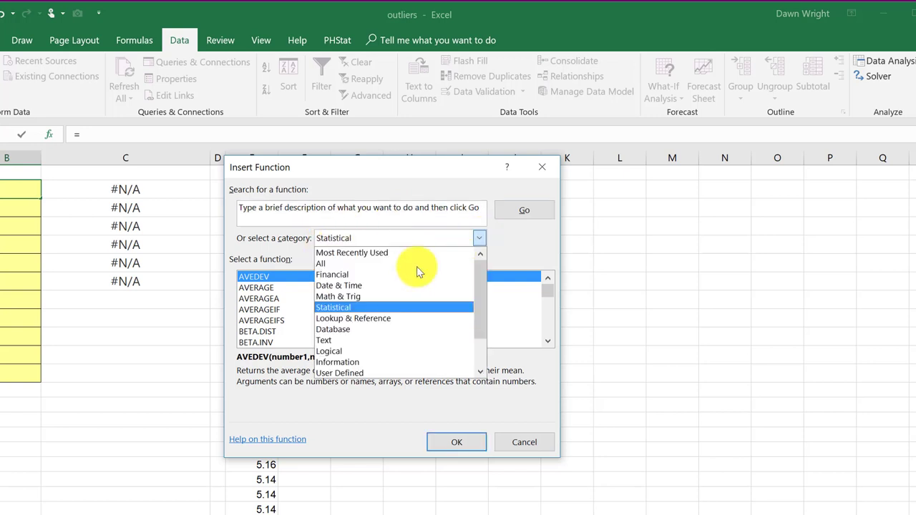
pyautogui.click(362, 307)
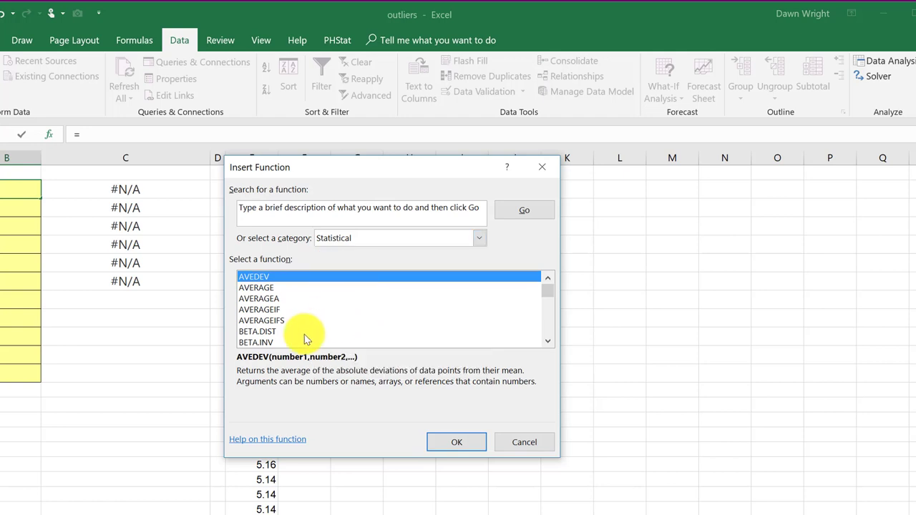
pyautogui.moveTo(547, 289)
pyautogui.mouseDown()
pyautogui.moveTo(549, 306)
pyautogui.moveTo(547, 293)
pyautogui.mouseUp()
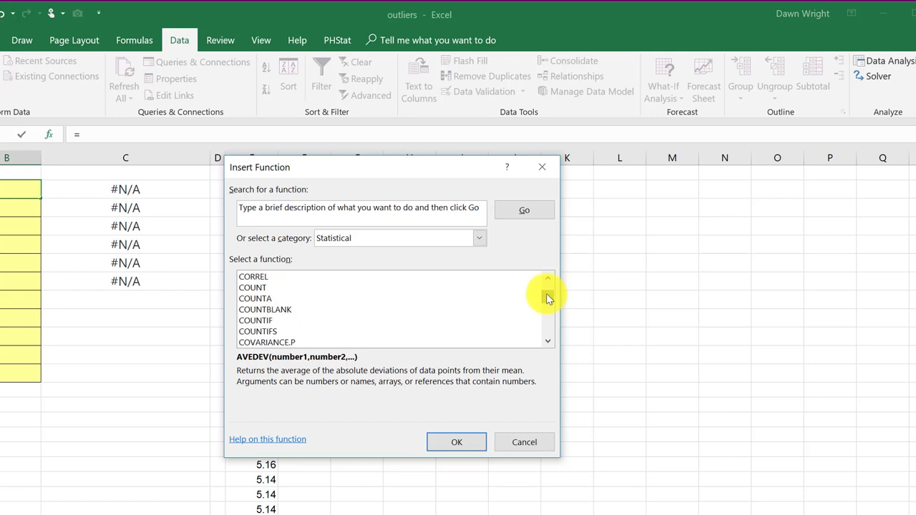
pyautogui.click(253, 288)
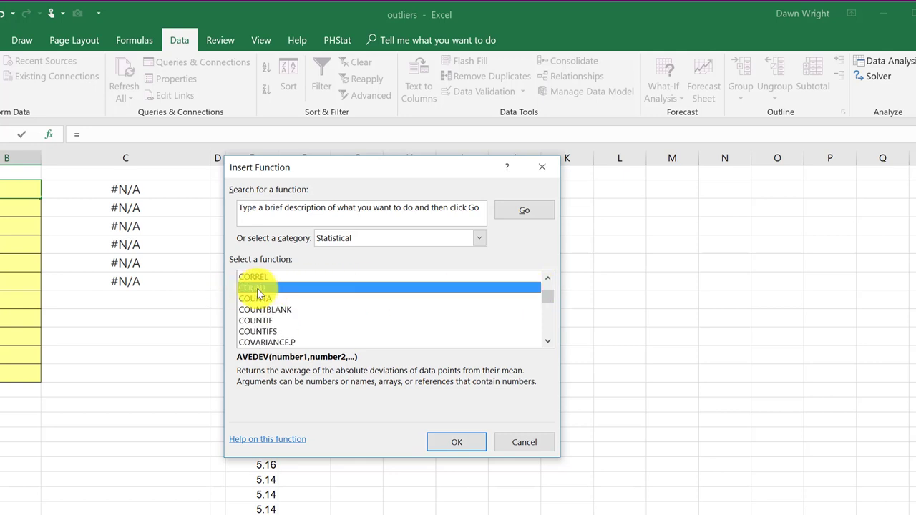
pyautogui.click(451, 443)
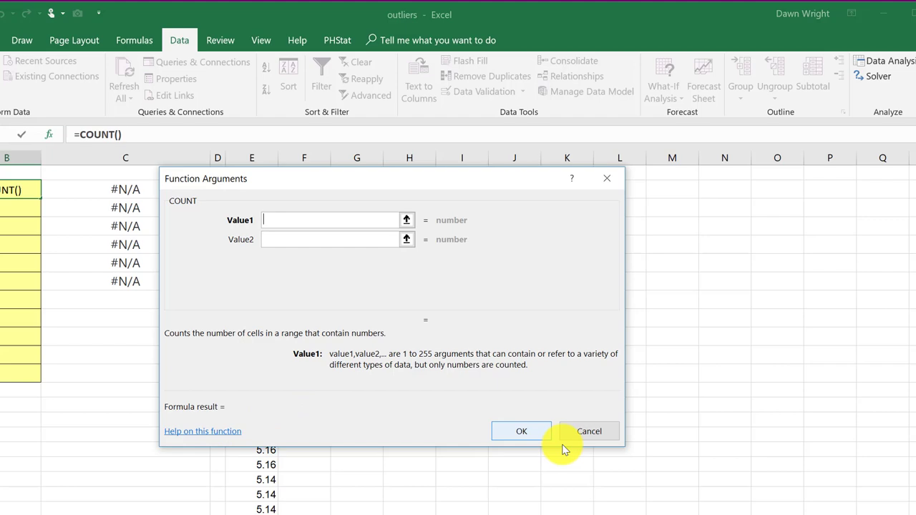
pyautogui.click(589, 431)
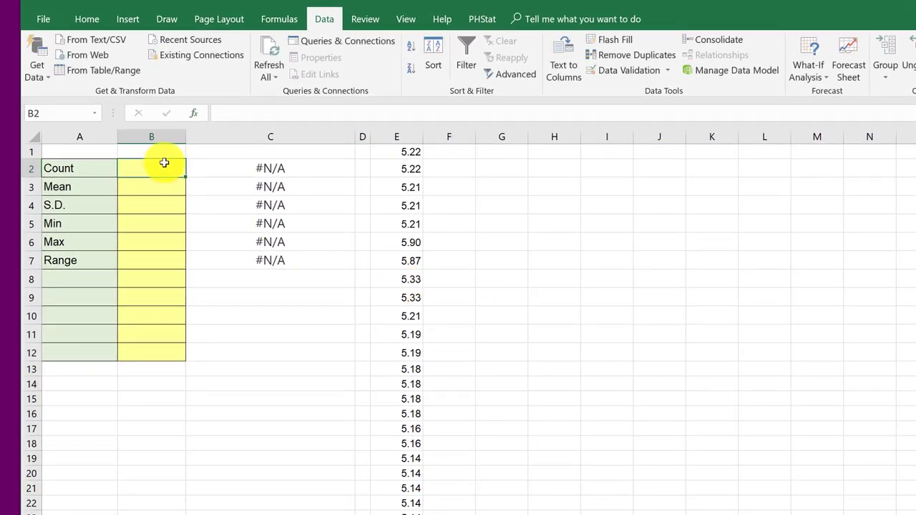
pyautogui.write('=')
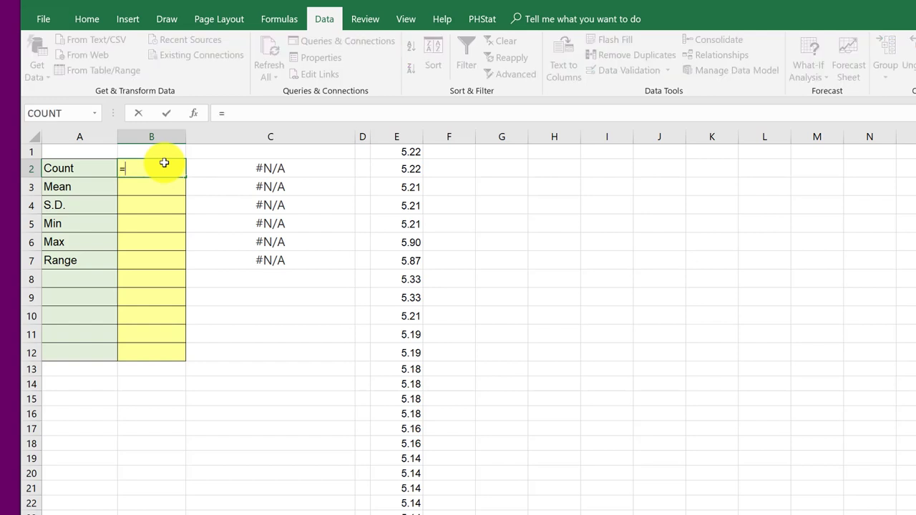
pyautogui.write('cou')
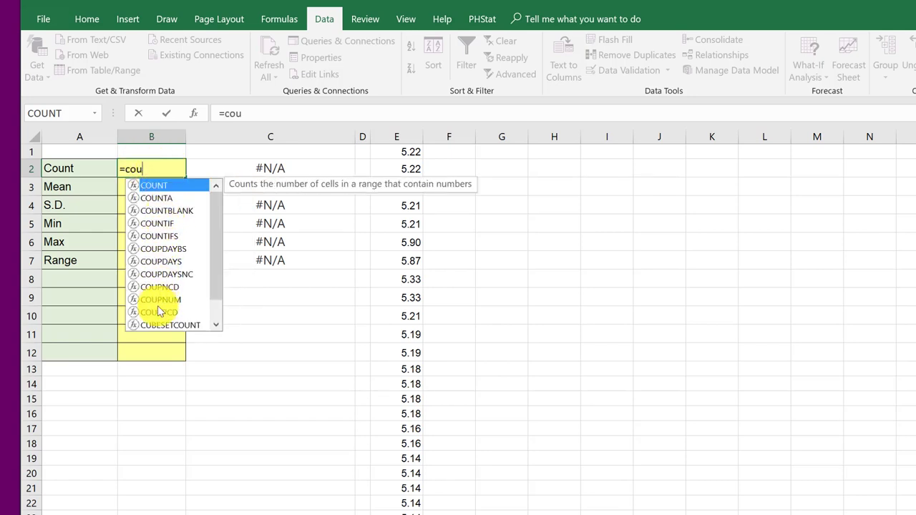
pyautogui.doubleClick(159, 188)
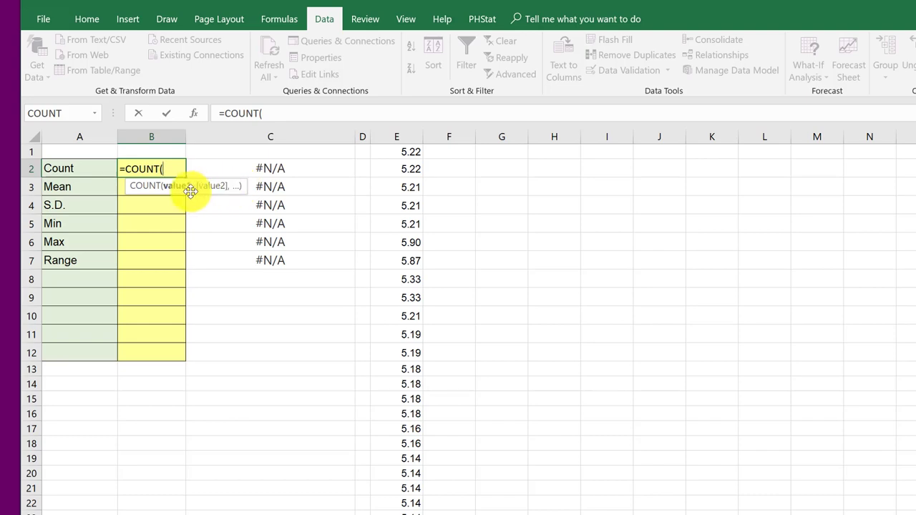
pyautogui.click(150, 189)
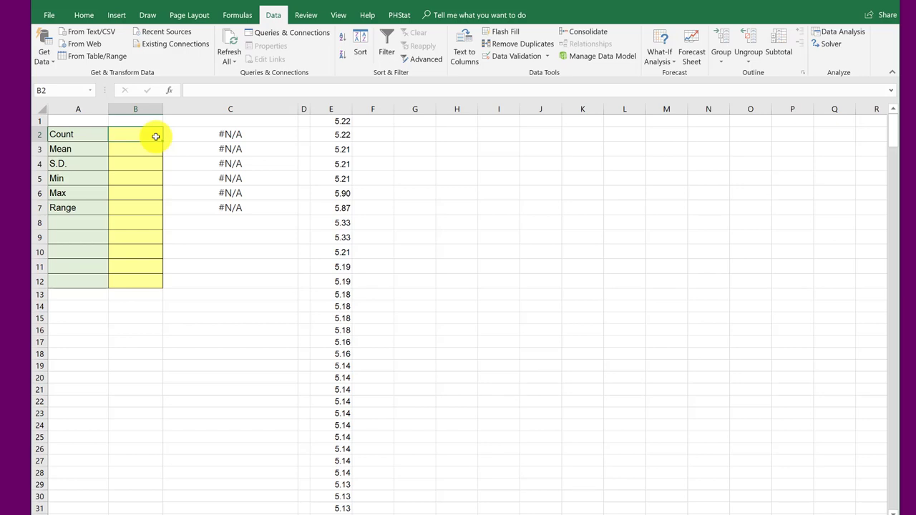
# Enter the formula =COUNT(E1:E400) in cell B2 to count the data values in column E.
pyautogui.write('=')
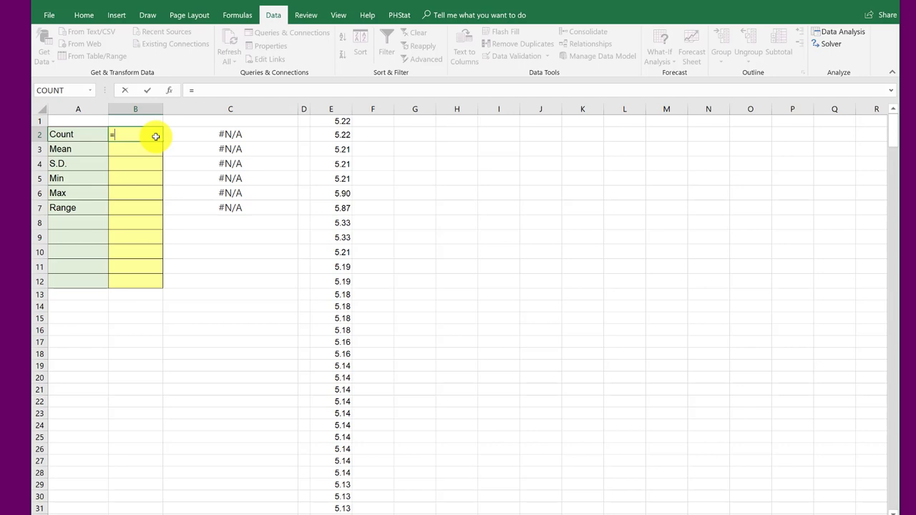
pyautogui.write('cou')
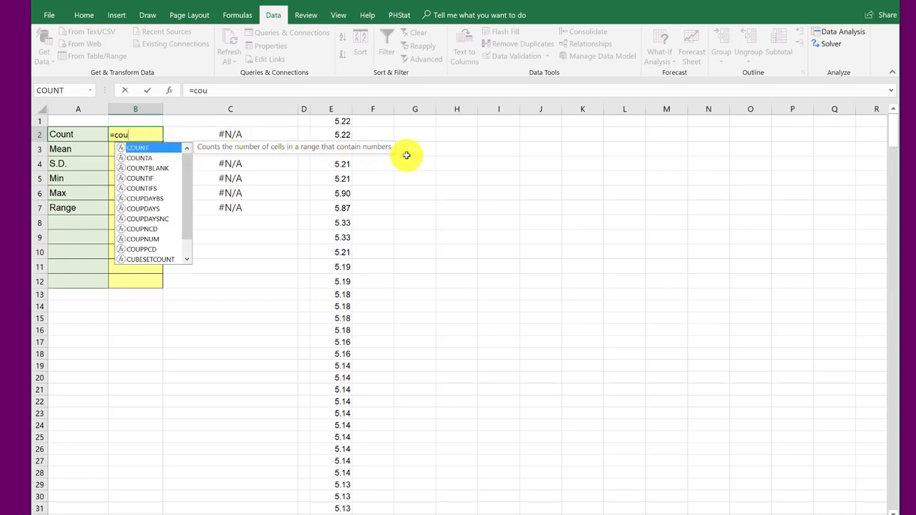
pyautogui.doubleClick(139, 149)
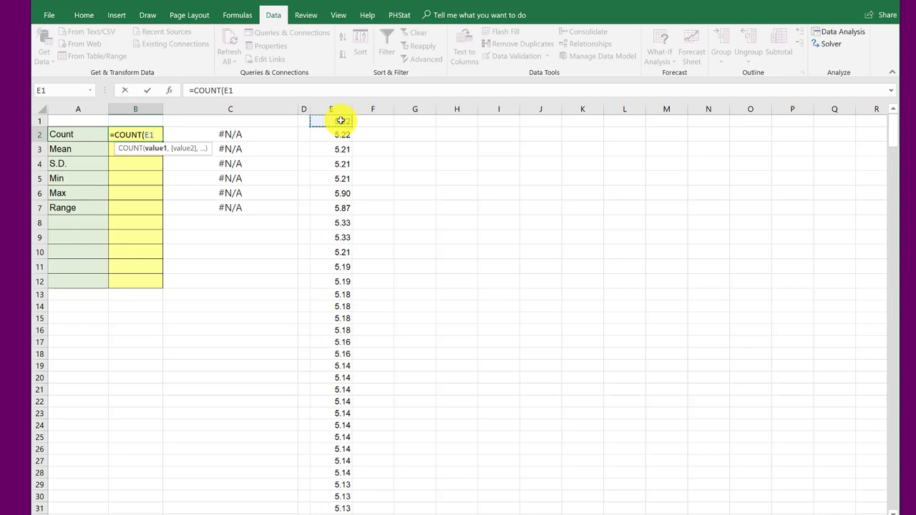
pyautogui.moveTo(342, 123)
pyautogui.mouseDown()
pyautogui.moveTo(341, 207)
pyautogui.moveTo(335, 122)
pyautogui.mouseUp()
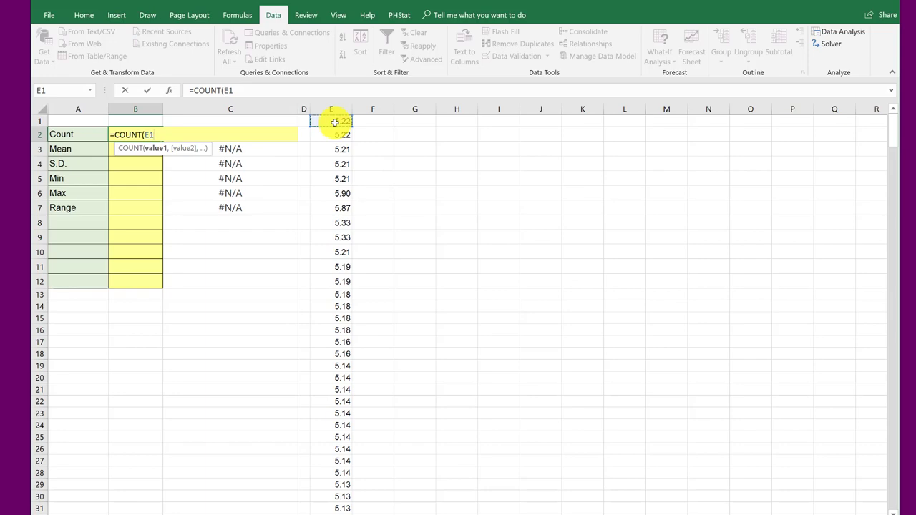
pyautogui.hotkey('ctrl', 'shift', 'Down')
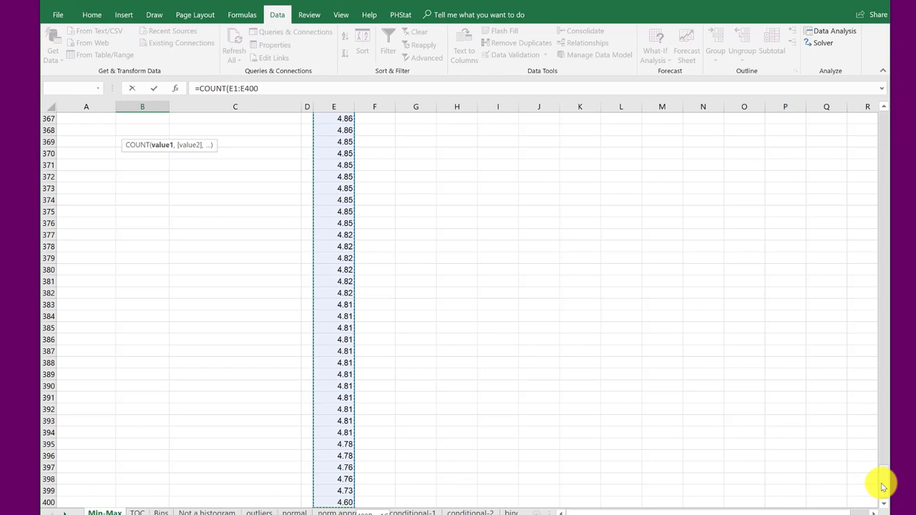
pyautogui.moveTo(882, 481); pyautogui.dragTo(883, 107)
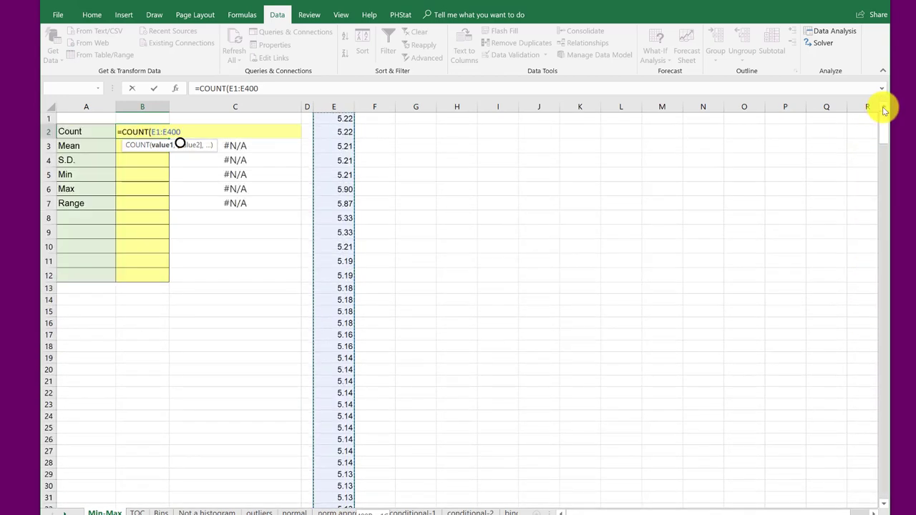
pyautogui.click(266, 88)
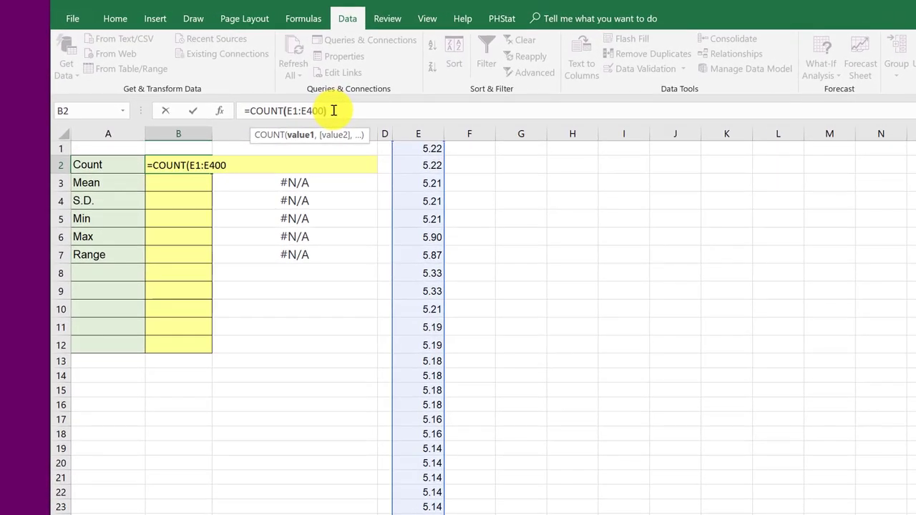
pyautogui.write(')')
pyautogui.press('Return')
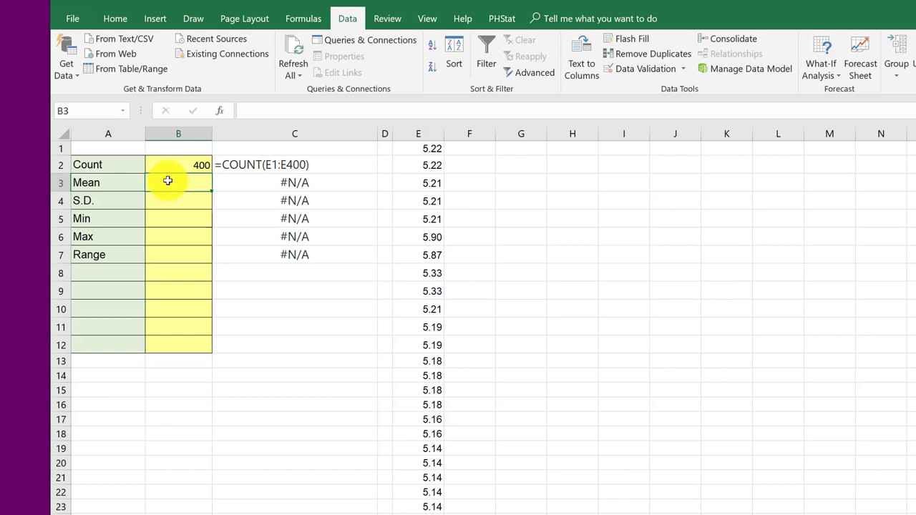
# Calculate the mean of the whole data column in cell B3 with the formula =AVERAGE(E:E).
pyautogui.write('=')
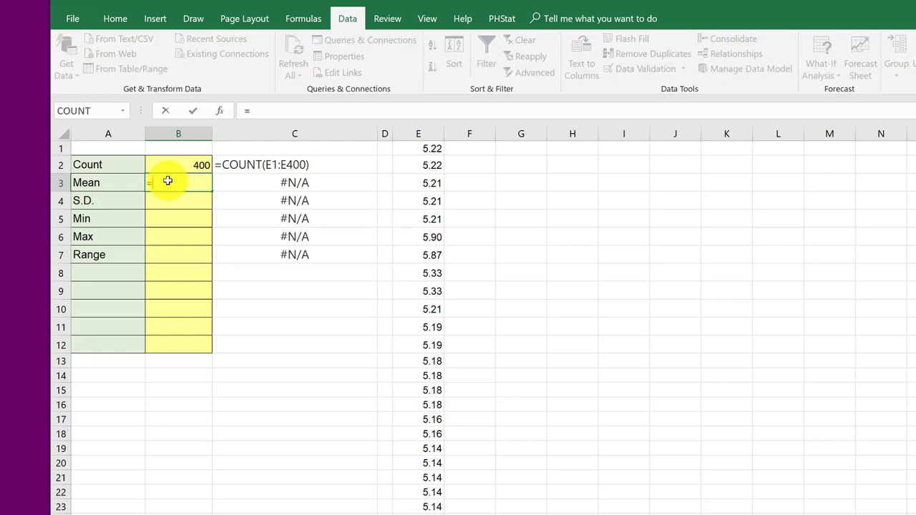
pyautogui.write('a')
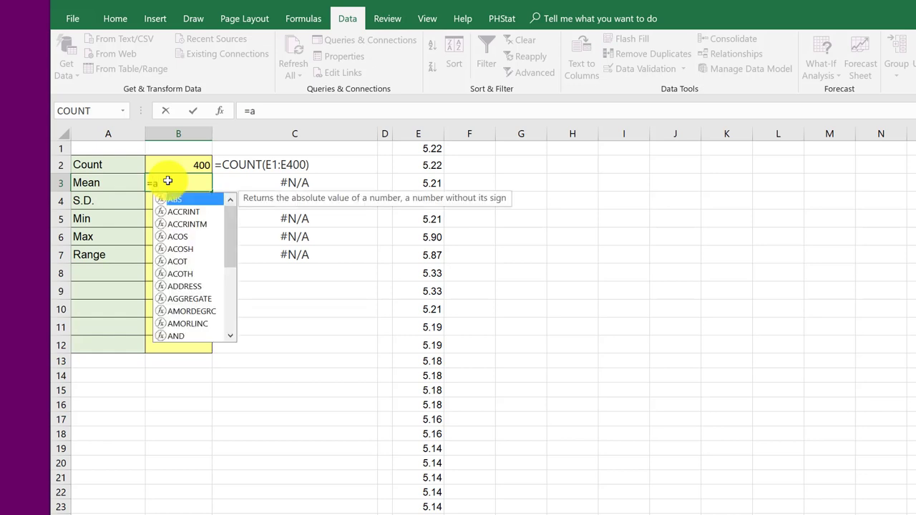
pyautogui.write('ve')
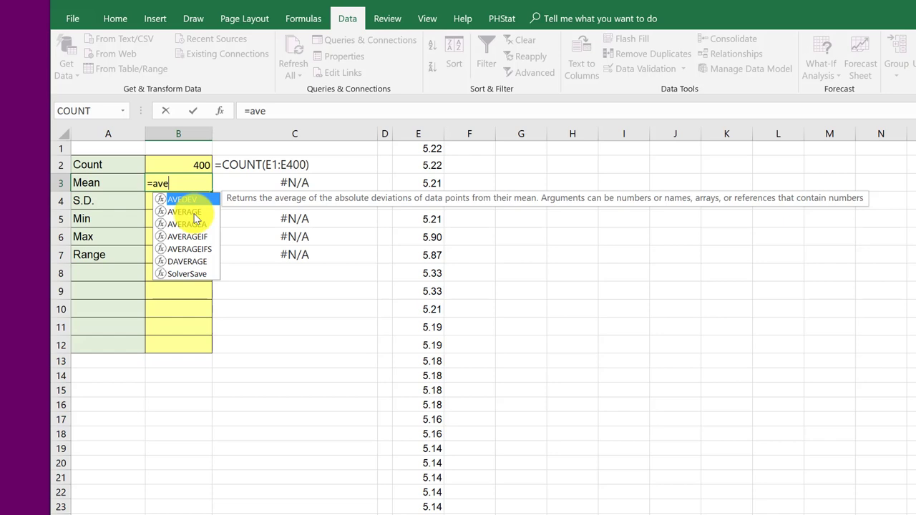
pyautogui.doubleClick(184, 212)
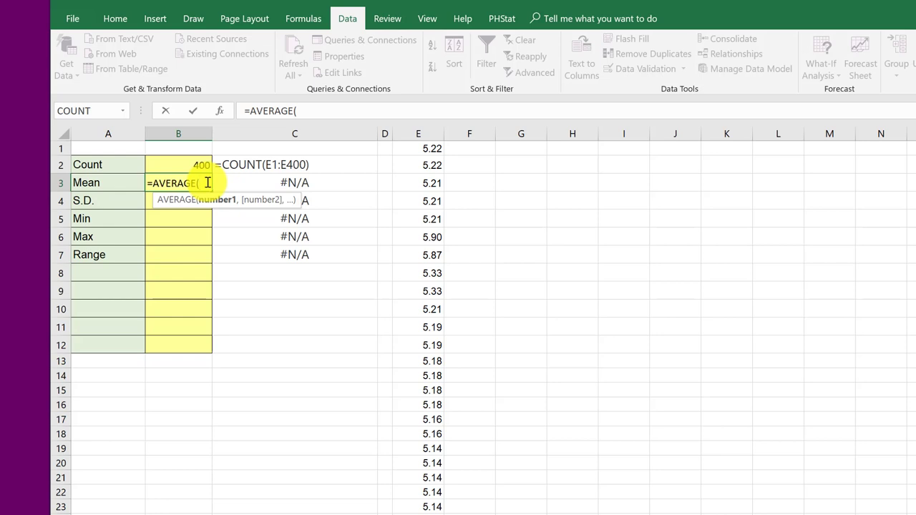
pyautogui.write('e:e)')
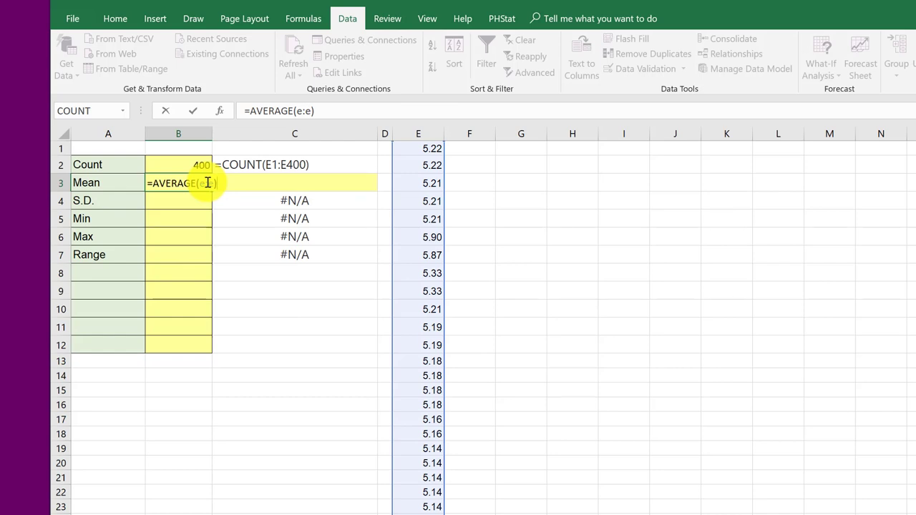
pyautogui.press('Return')
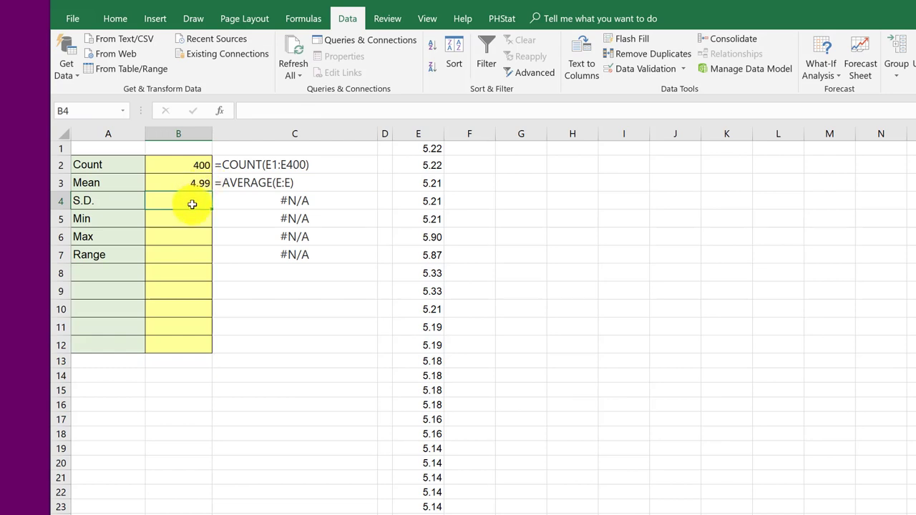
# Calculate the sample standard deviation of the whole data column in cell B4 with the formula =STDEV.S(E:E).
pyautogui.write('=s')
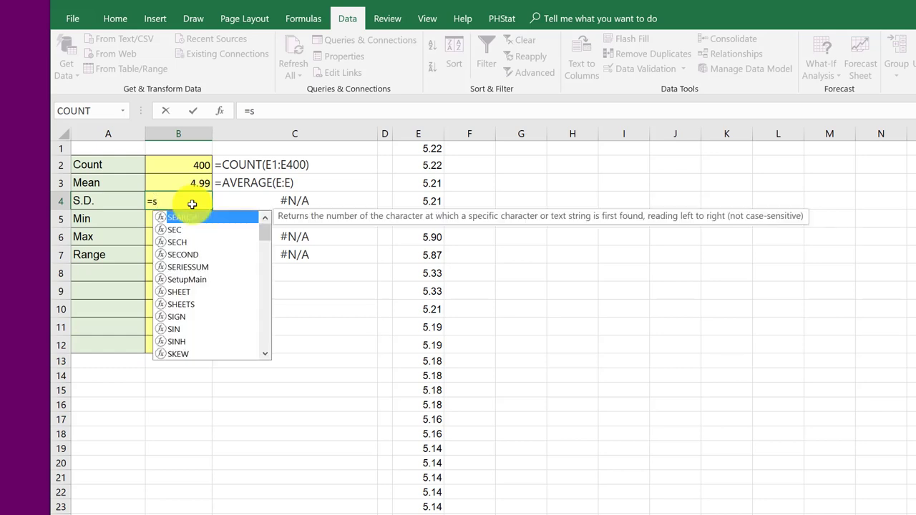
pyautogui.write('t')
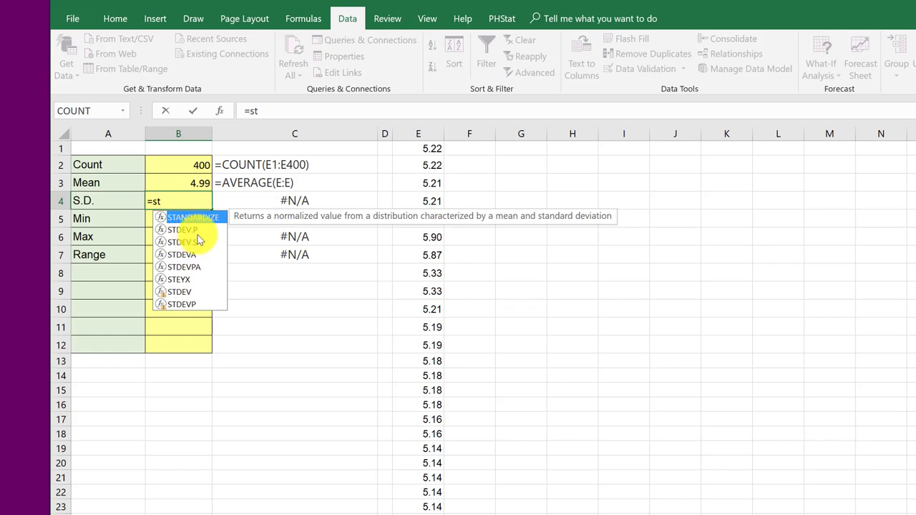
pyautogui.click(191, 230)
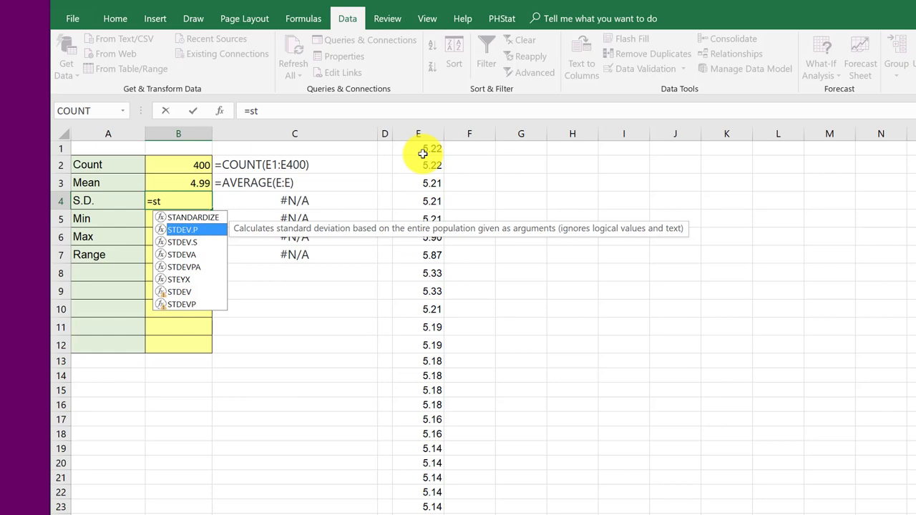
pyautogui.click(179, 243)
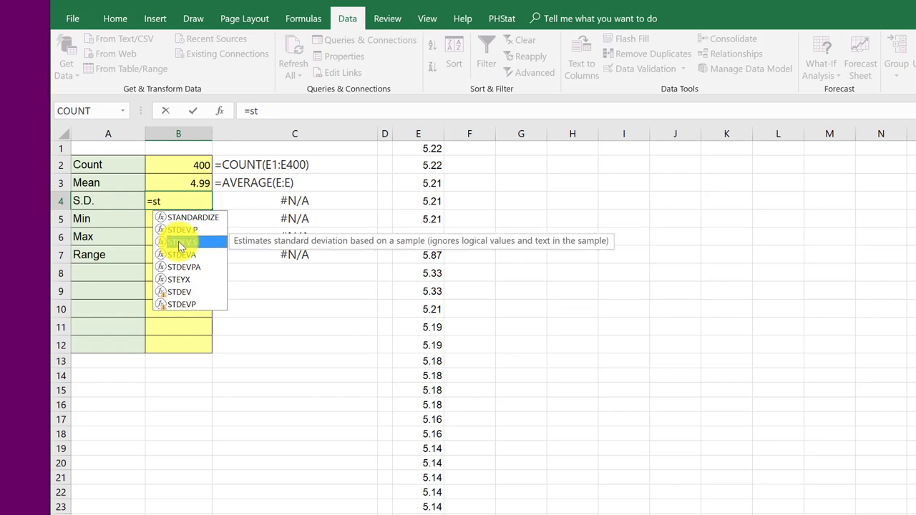
pyautogui.doubleClick(179, 243)
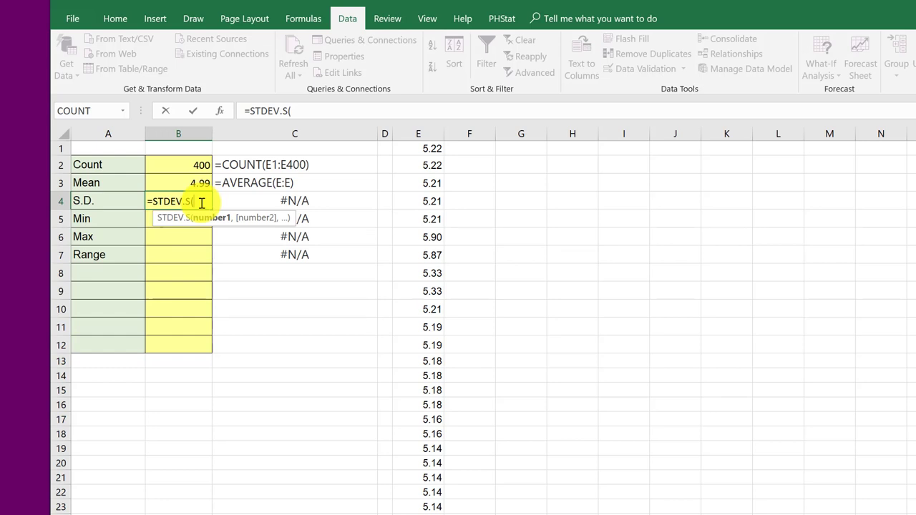
pyautogui.write('e:e')
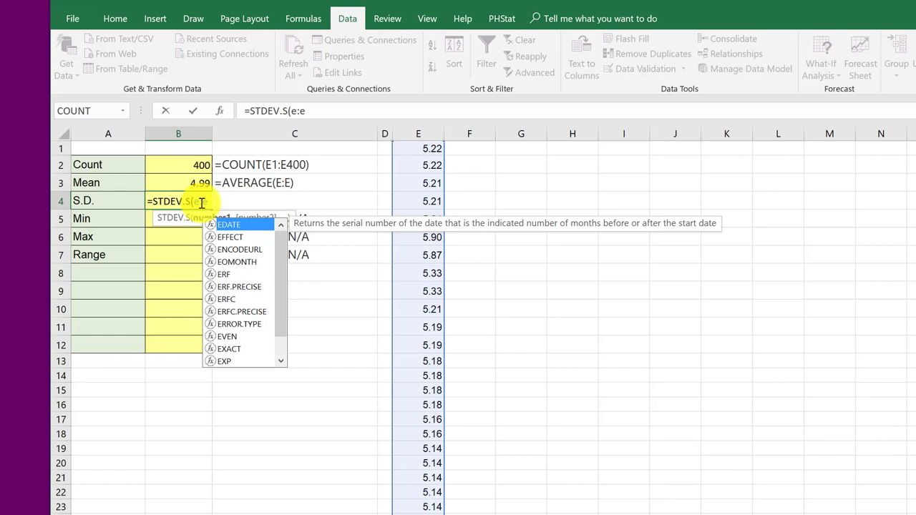
pyautogui.write(')')
pyautogui.press('Return')
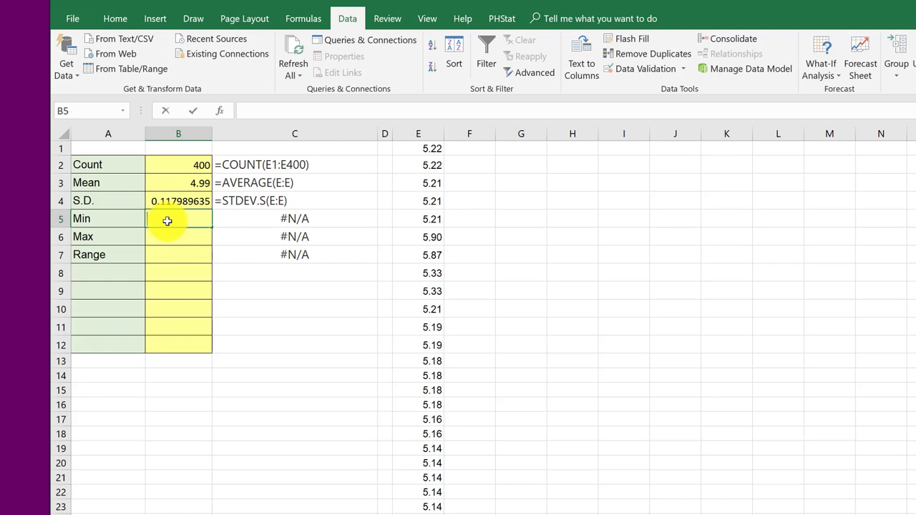
# Find the minimum of the whole data column in cell B5 with the formula =MIN(E:E).
pyautogui.write('=mi')
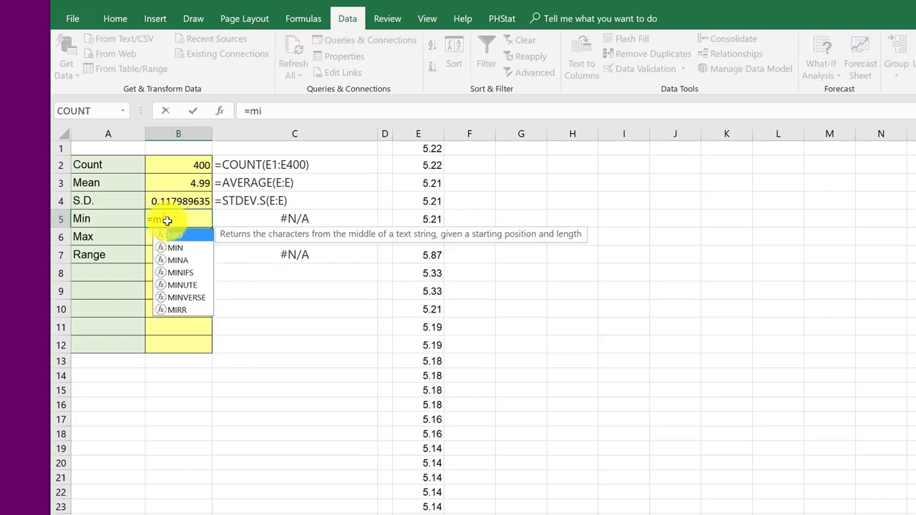
pyautogui.click(175, 248)
pyautogui.doubleClick(180, 248)
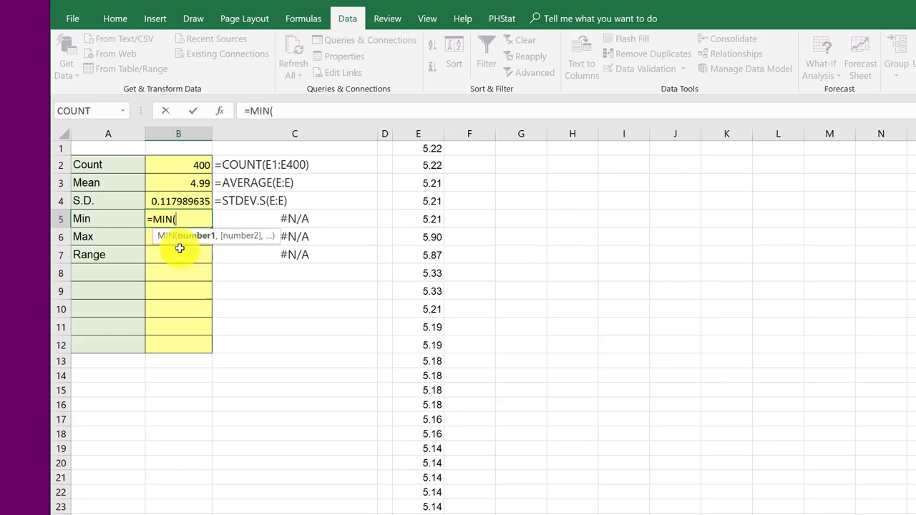
pyautogui.write('e:e')
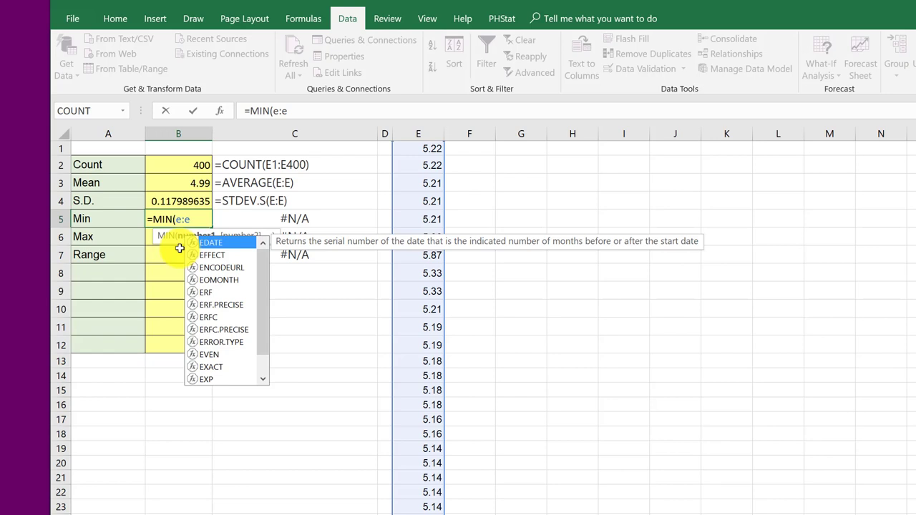
pyautogui.write(')')
pyautogui.press('Return')
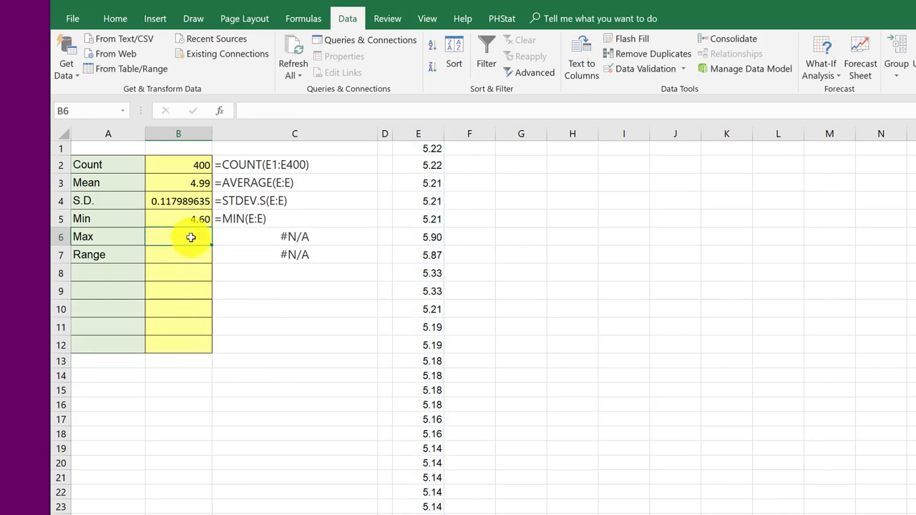
# Find the maximum of the whole data column in cell B6 with the formula =MAX(E:E).
pyautogui.write('=ma')
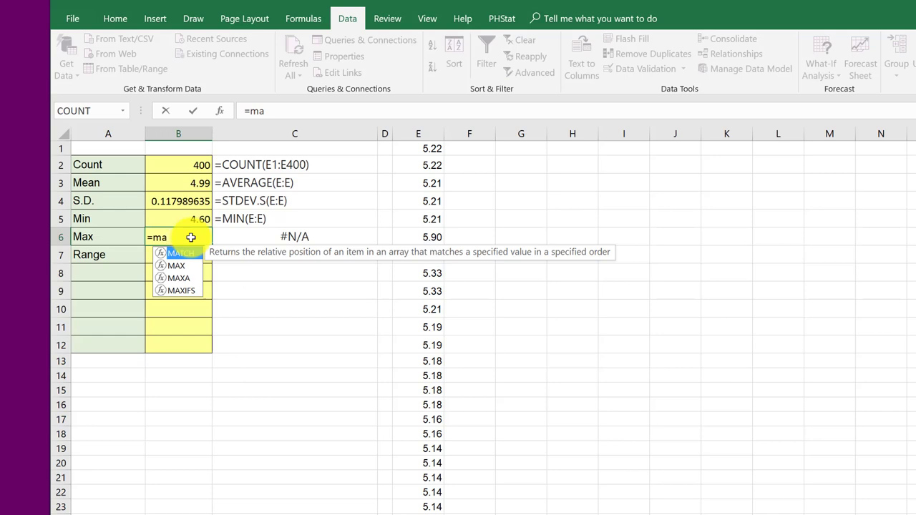
pyautogui.doubleClick(174, 264)
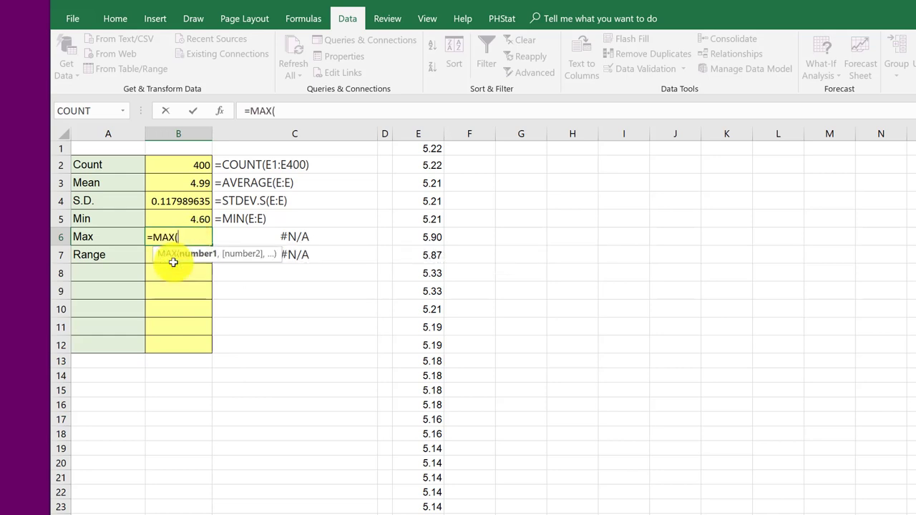
pyautogui.write('e:e)')
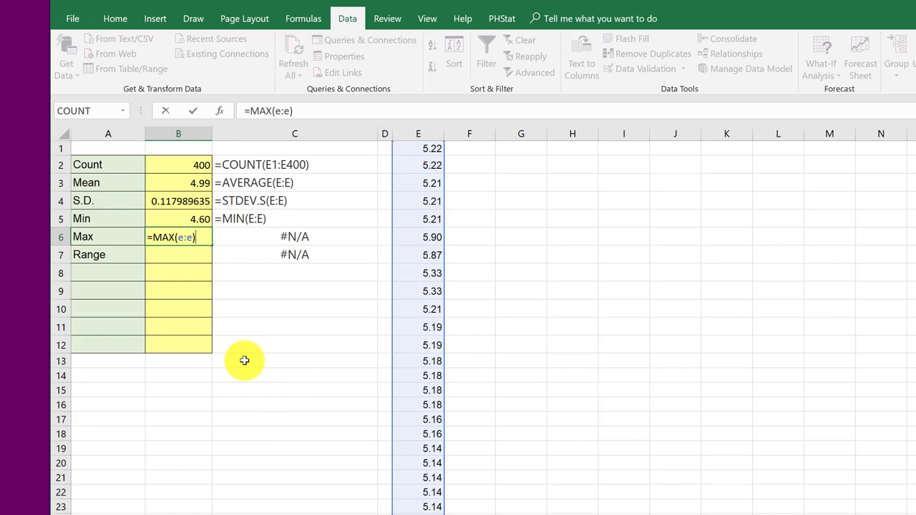
pyautogui.press('Return')
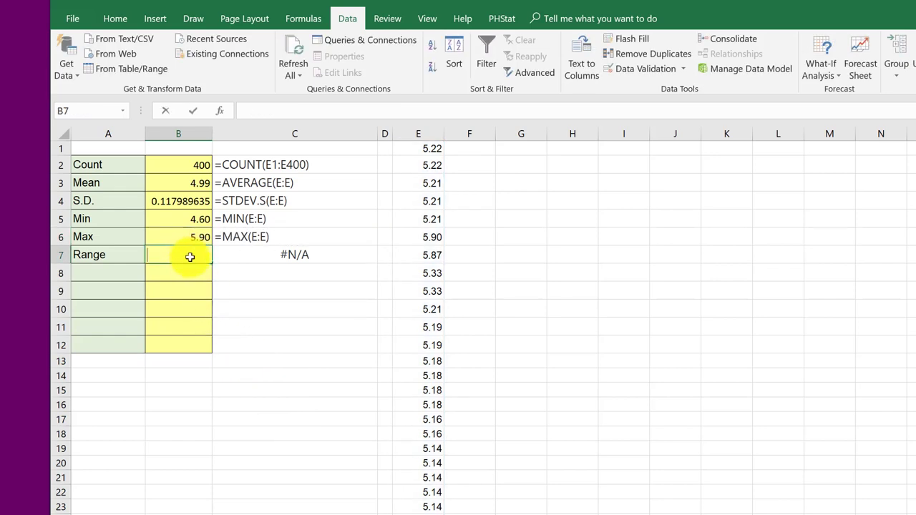
# Calculate the range in cell B7 by subtracting the minimum from the maximum with the formula =B6-B5.
pyautogui.write('=')
pyautogui.click(170, 233)
pyautogui.write('-')
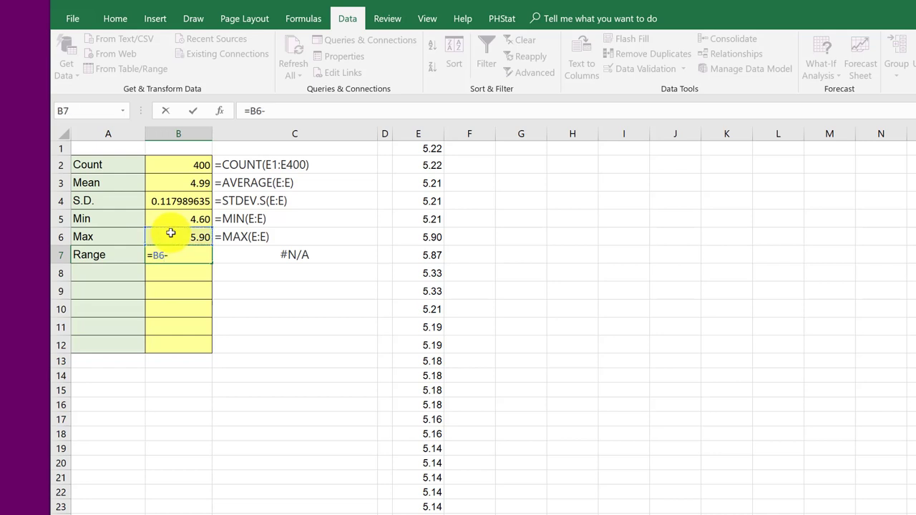
pyautogui.click(172, 223)
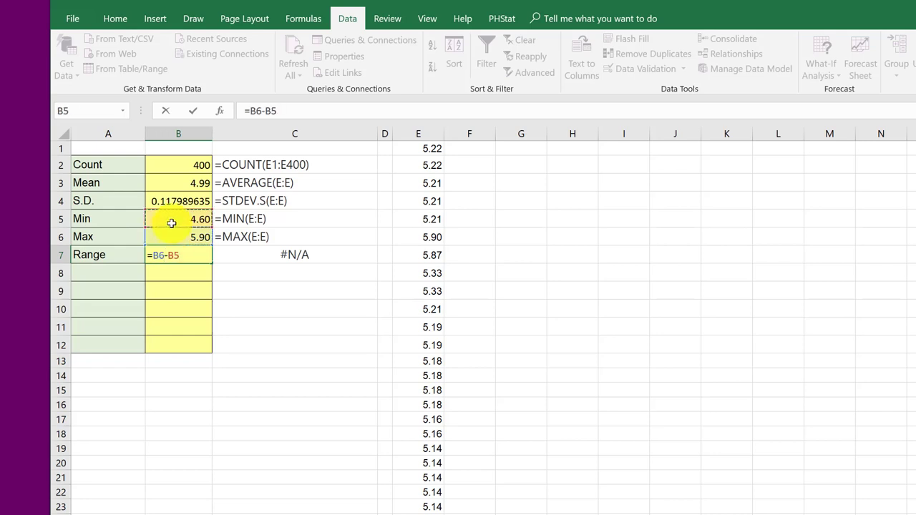
pyautogui.press('Return')
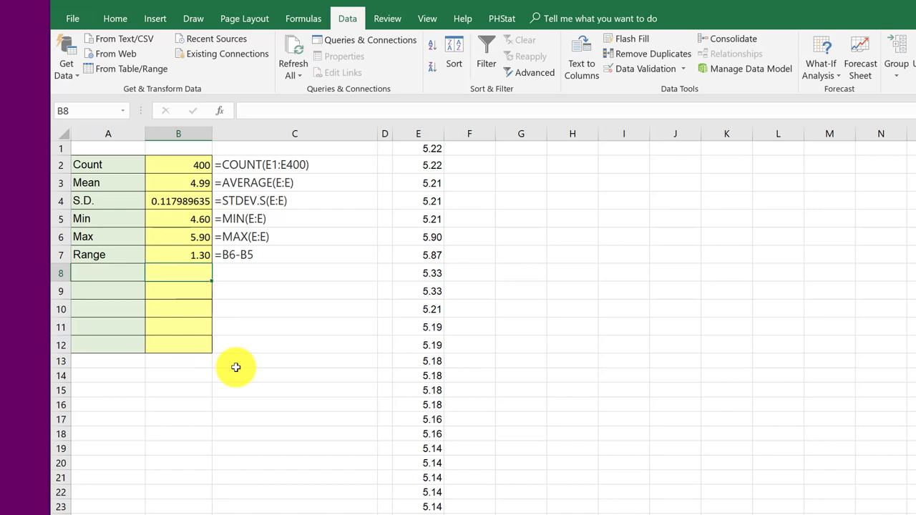